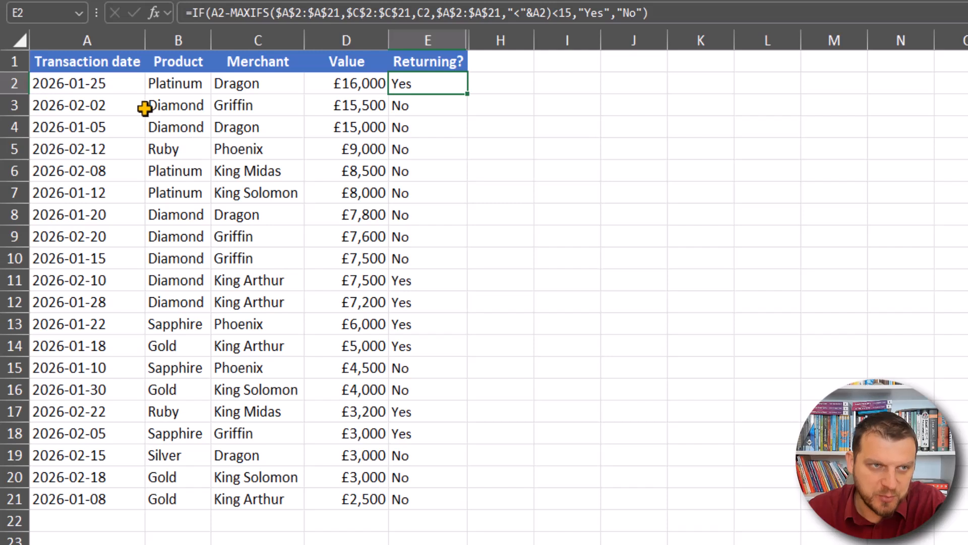
Step: In E2, start a MAXIFS formula using the absolute range $A$2:$A$21 as the max range
left_click(121, 82)
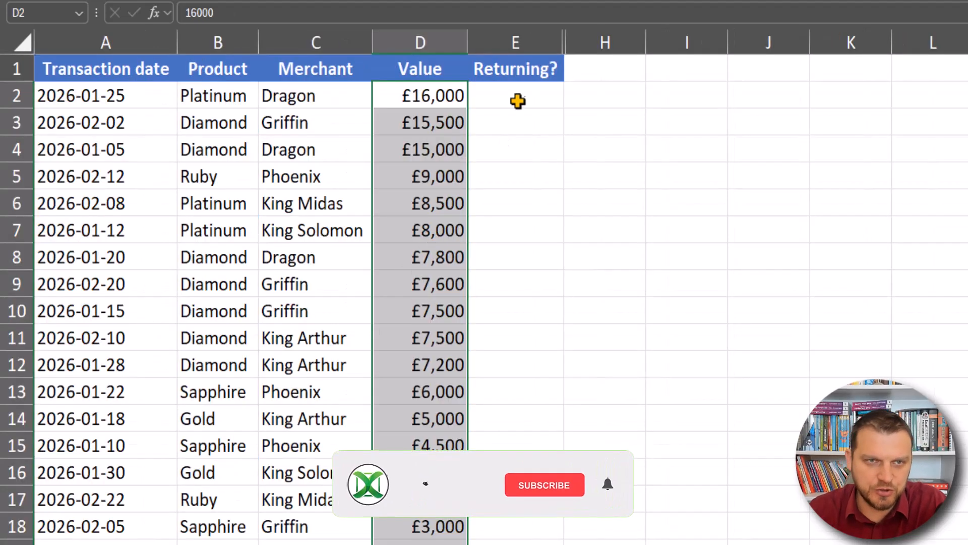
left_click(516, 97)
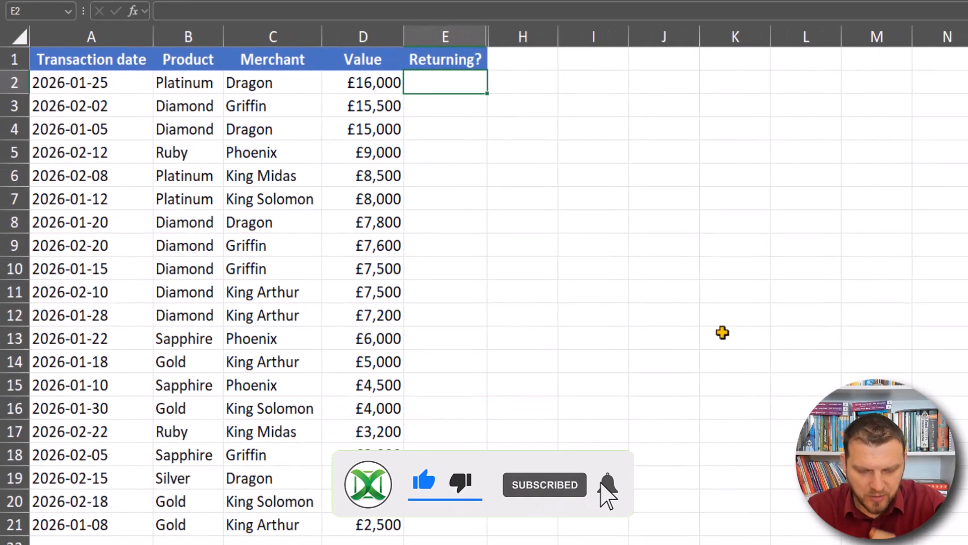
type("=ma")
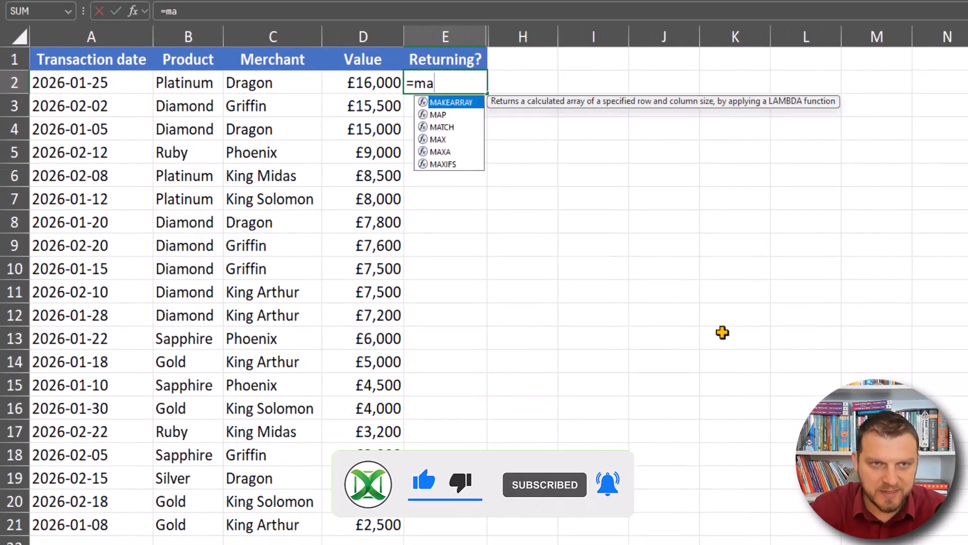
type("x")
key("Down")
key("Down")
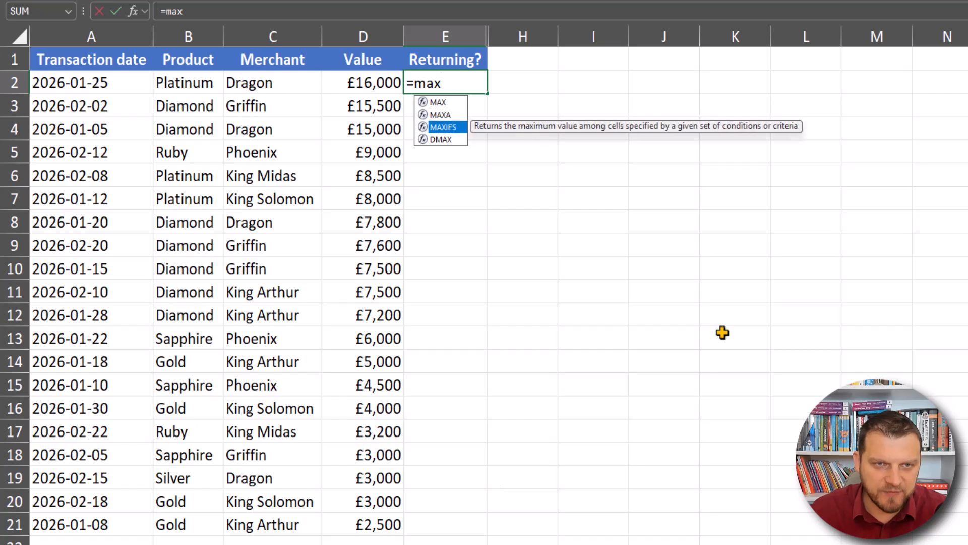
key("Tab")
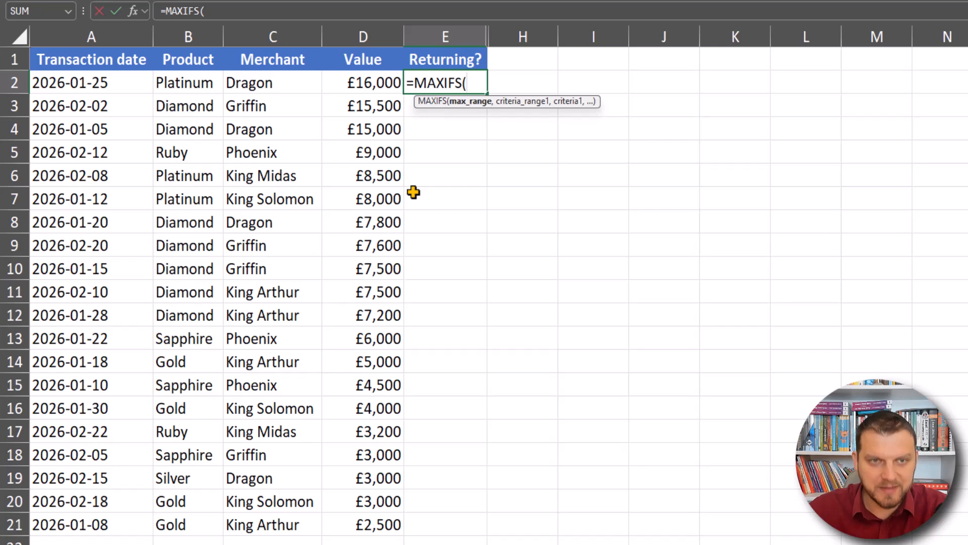
left_click_drag(132, 80, 129, 516)
key("F4")
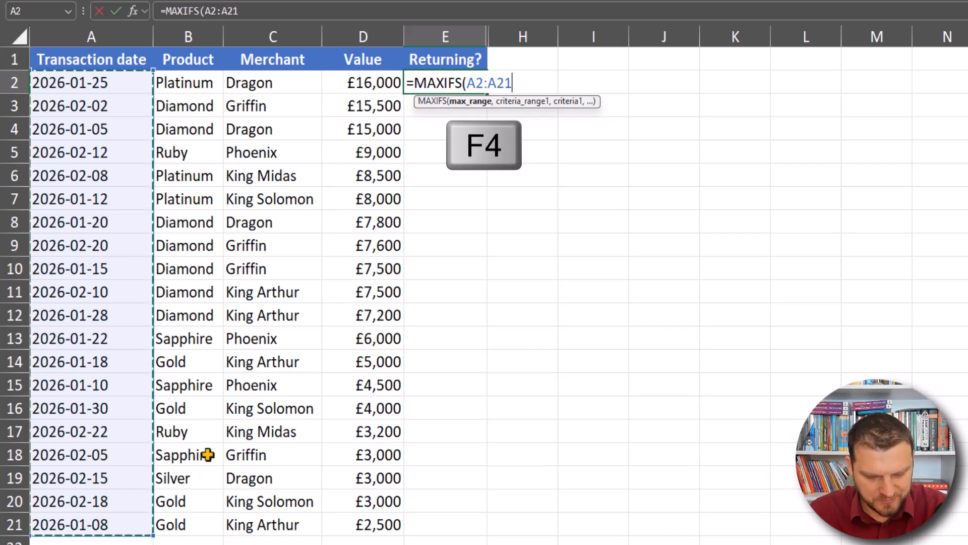
key("F4")
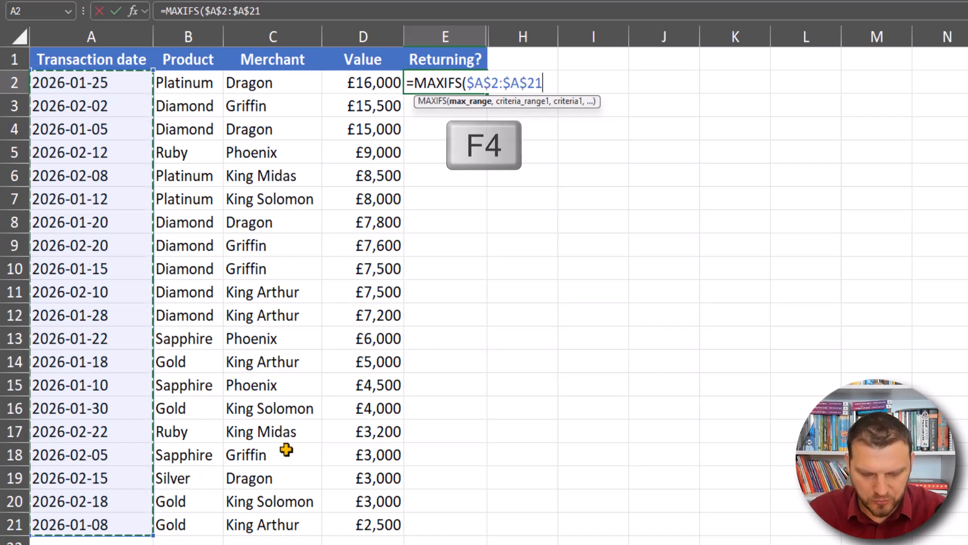
type(",")
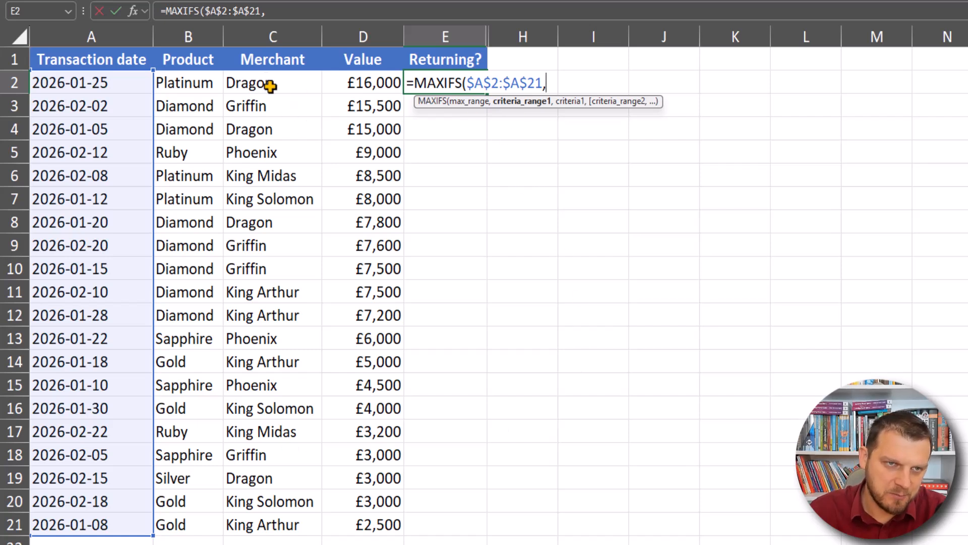
Step: Add $C$2:$C$21 as the first criteria range and the merchant in C2 as its criterion
left_click_drag(298, 85, 295, 516)
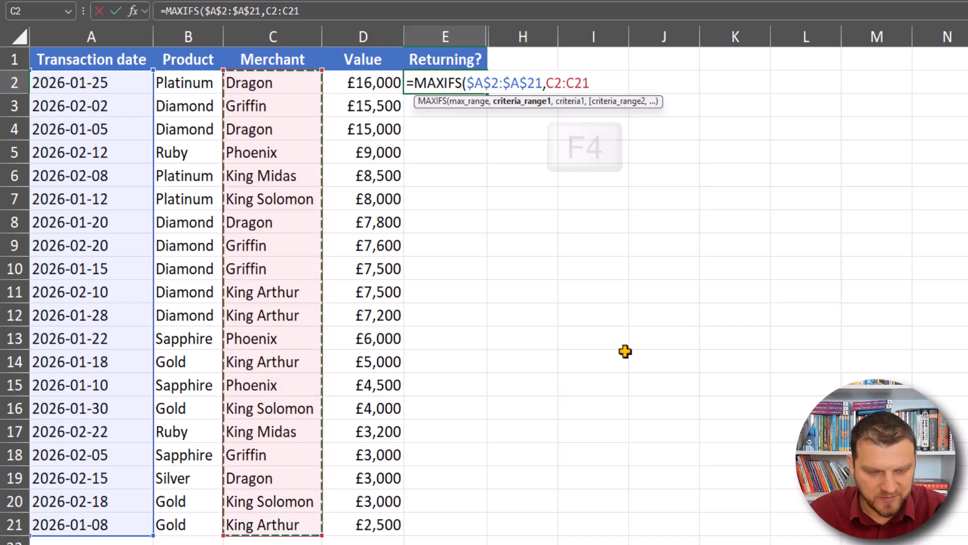
key("F4")
type(",")
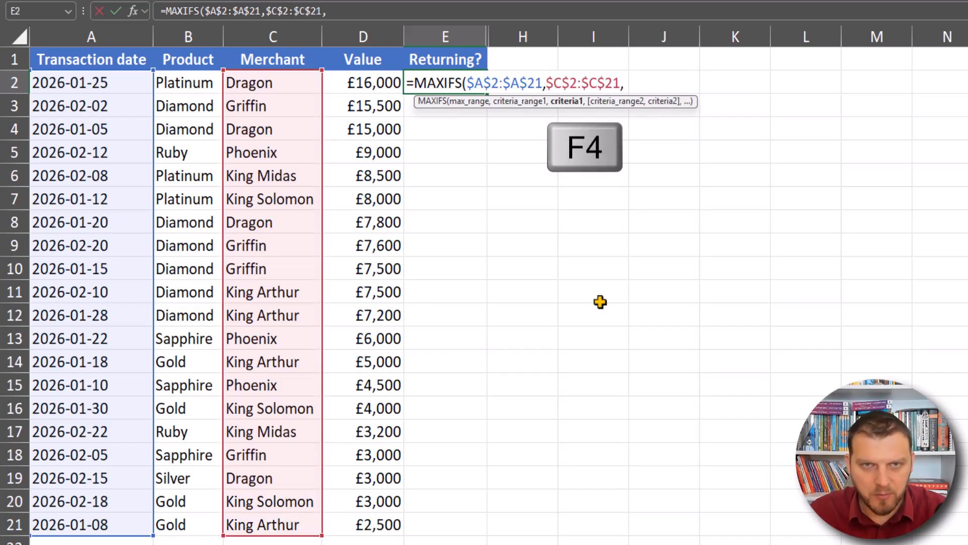
left_click(259, 82)
left_click(272, 107)
left_click(264, 75)
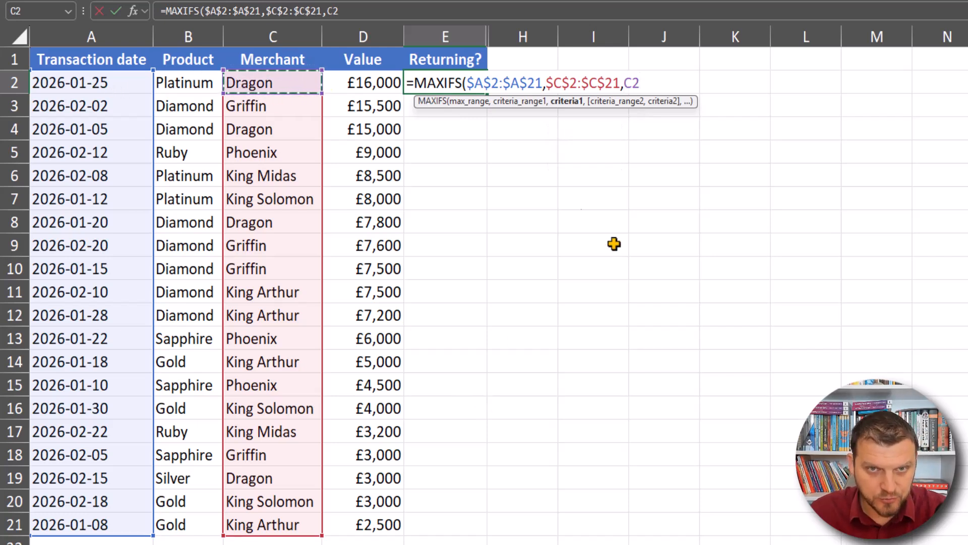
type(",")
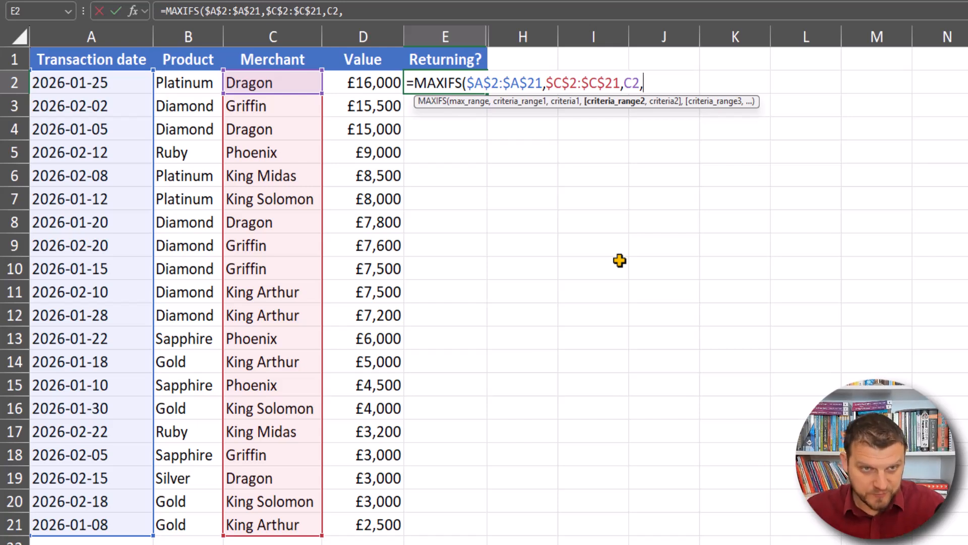
Step: Add $A$2:$A$21 as the second criteria range with the criterion "<"&A2
left_click_drag(108, 83, 97, 513)
key("F4")
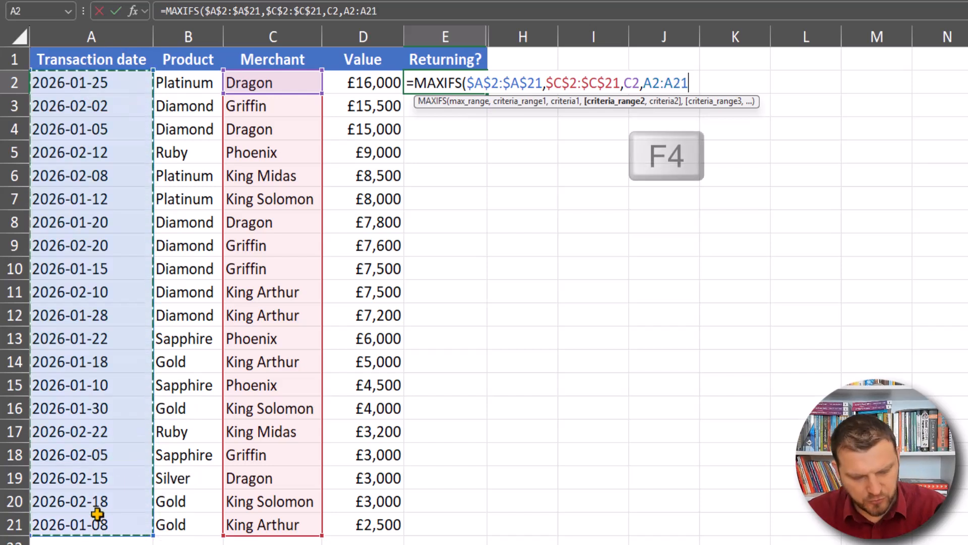
type(",\"<\"&")
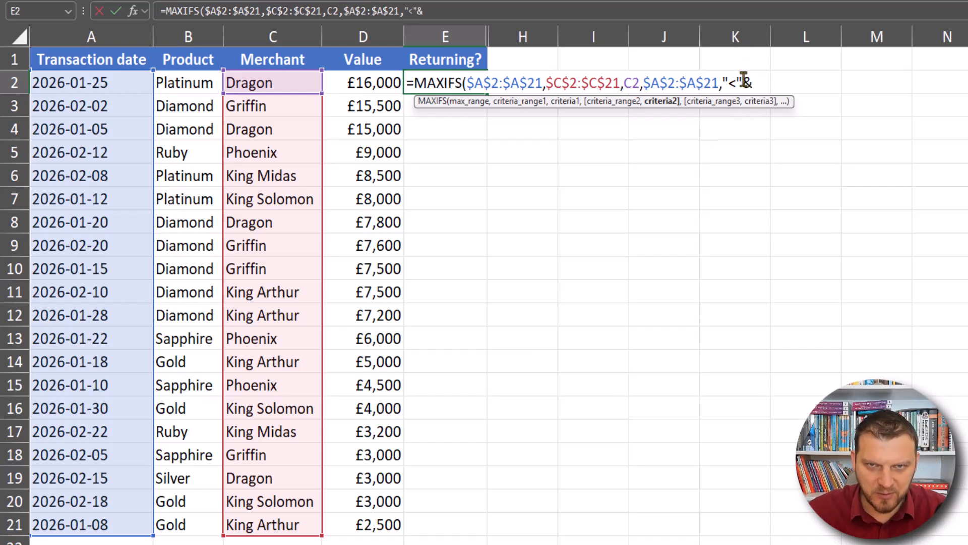
left_click(127, 81)
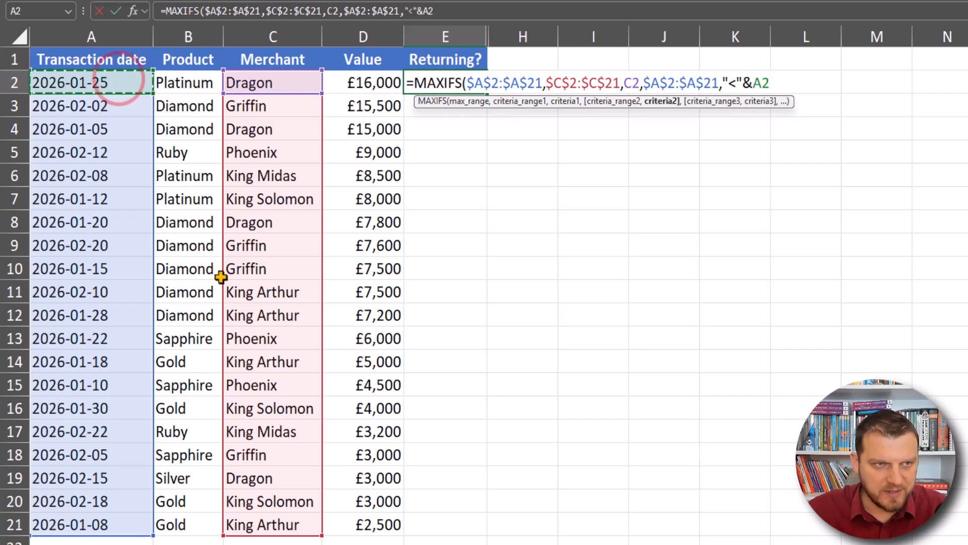
Step: Preview the evaluated value of the "<"&A2 criterion and restore the original expression
left_click(662, 101)
key("F9")
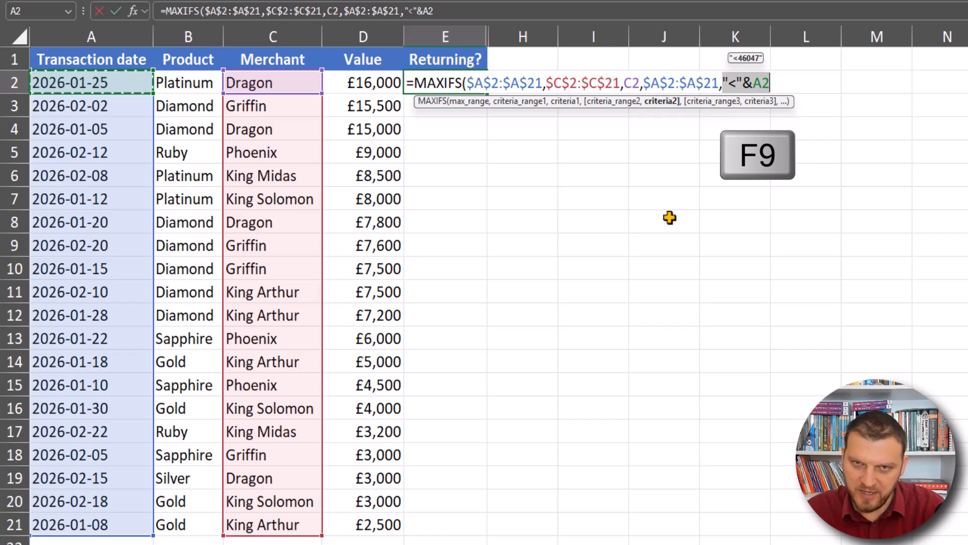
key("F9")
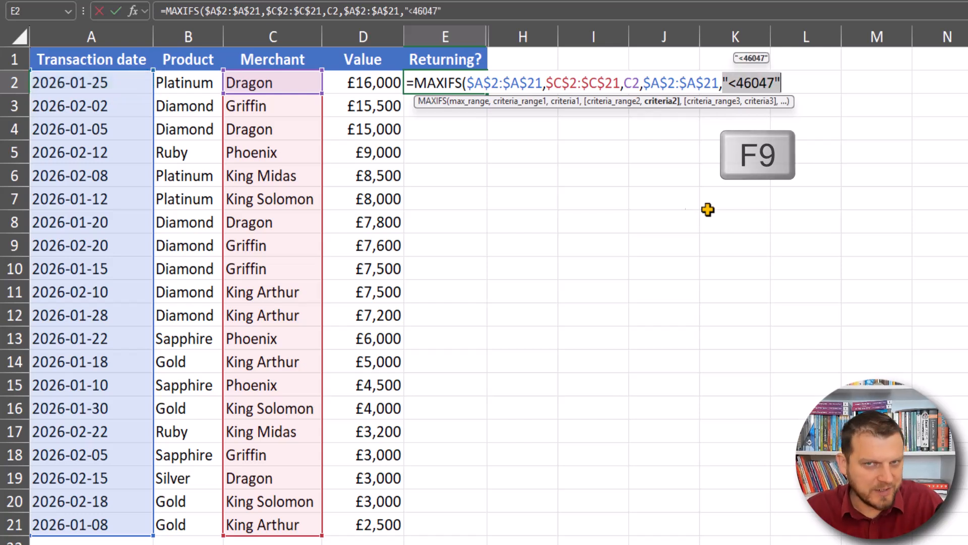
key("ctrl+z")
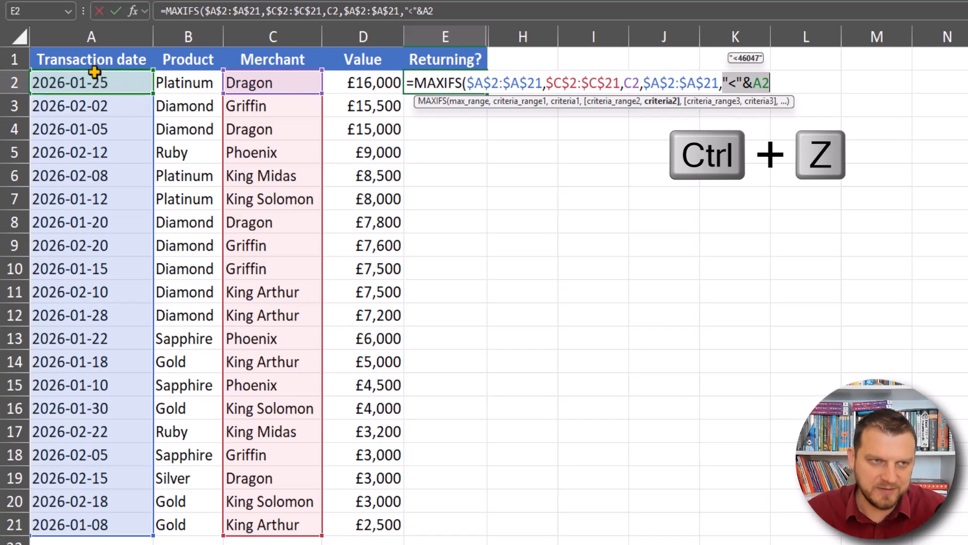
Step: Close the MAXIFS formula, confirm it in E2 and fill it down to E21
left_click(768, 82)
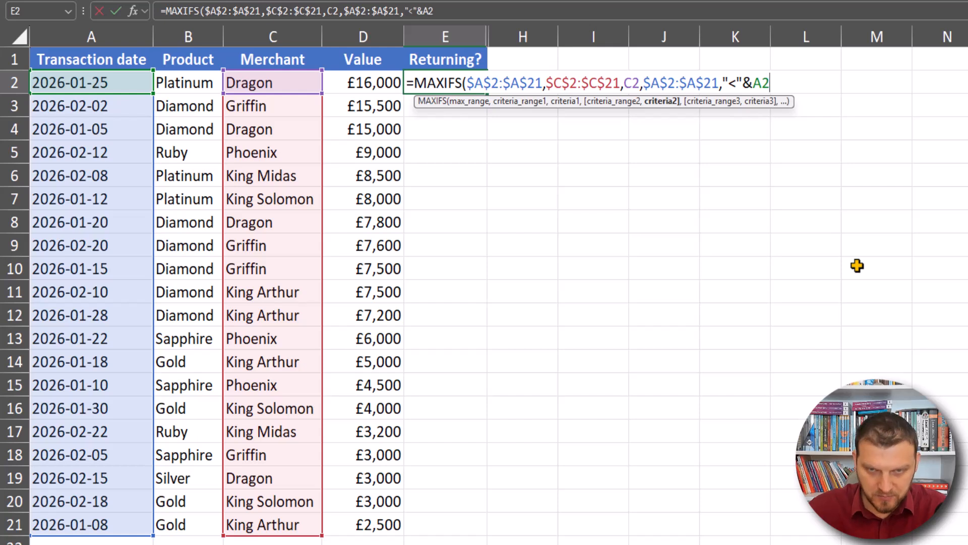
type(")")
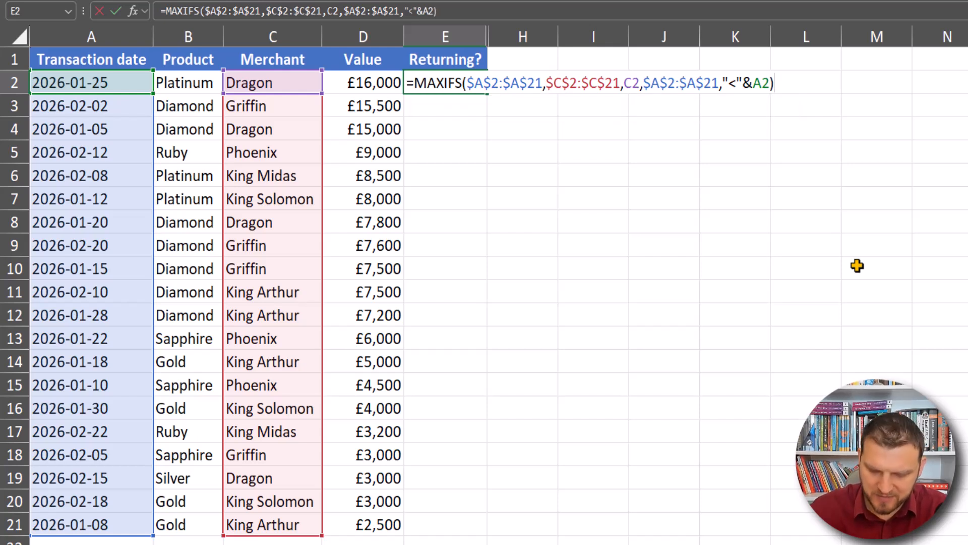
key("ctrl+Return")
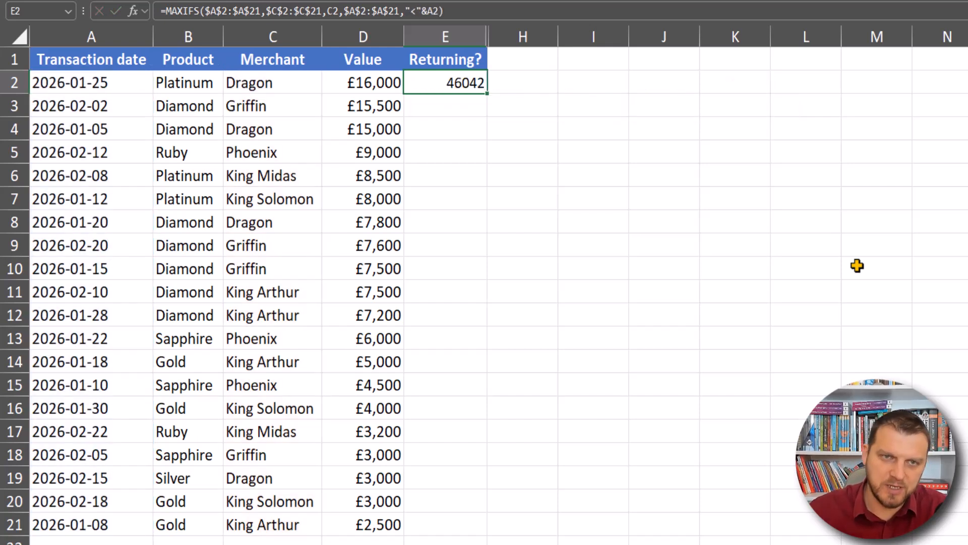
double_click(487, 94)
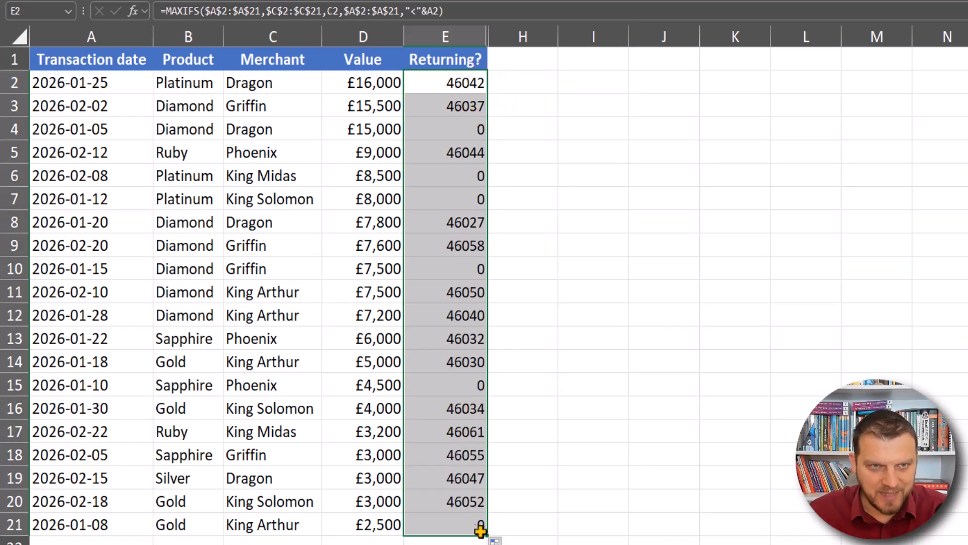
Step: Inspect row 4 and compare the formulas in E4 and E2
left_click(15, 130)
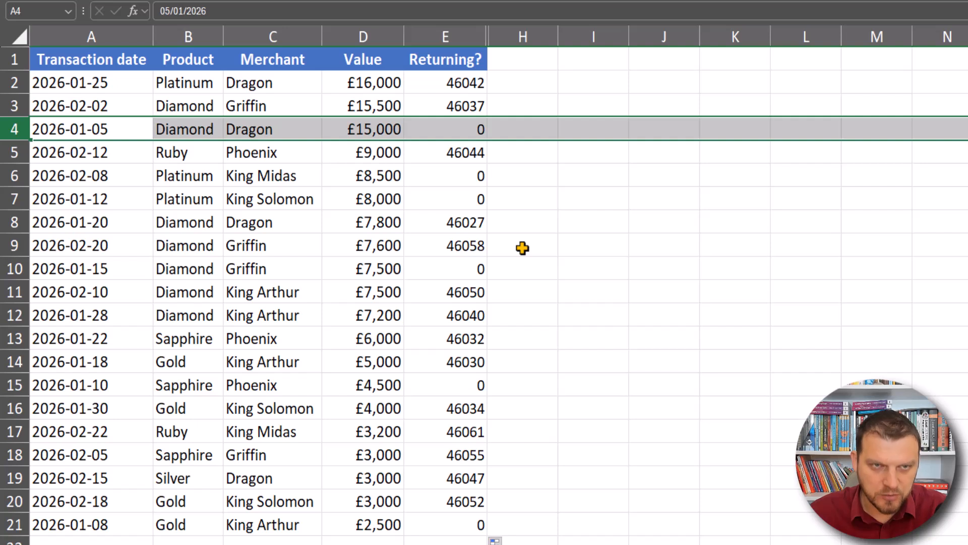
left_click(474, 130)
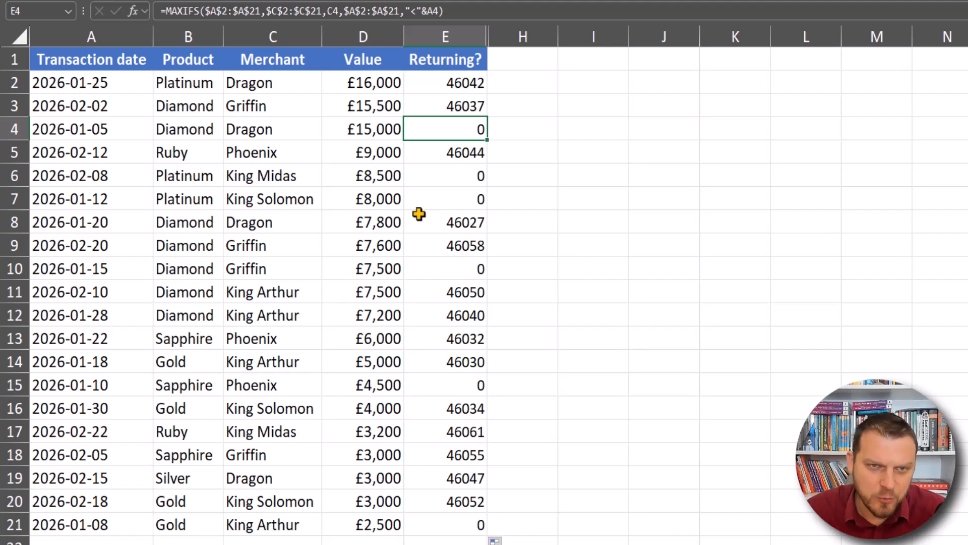
left_click(448, 82)
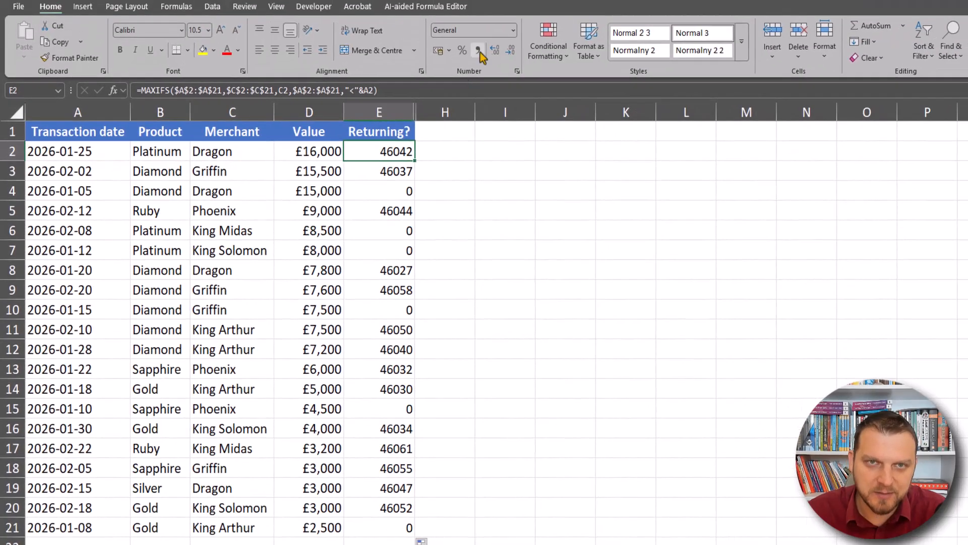
Step: Temporarily format E2 as Short Date to compare with its transaction date, then undo the formatting
left_click(515, 31)
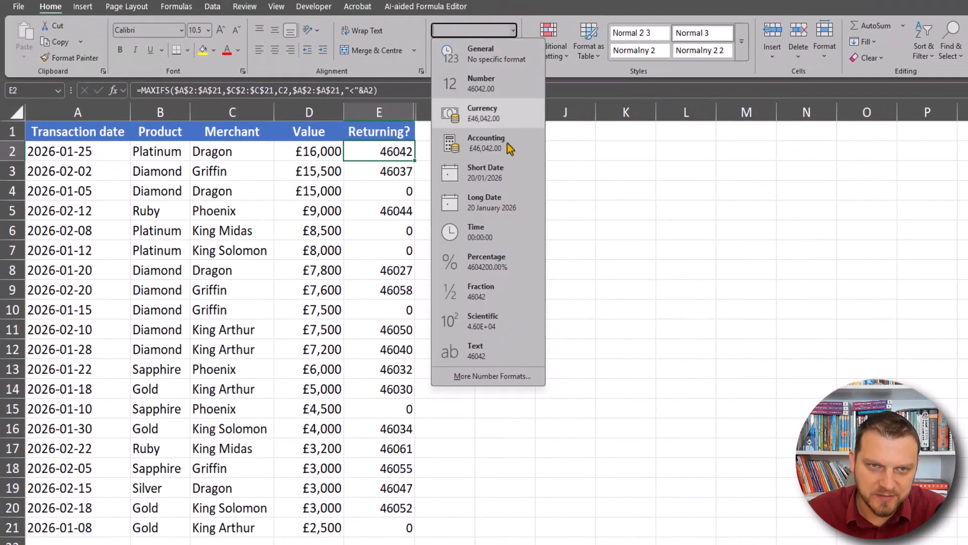
left_click(510, 189)
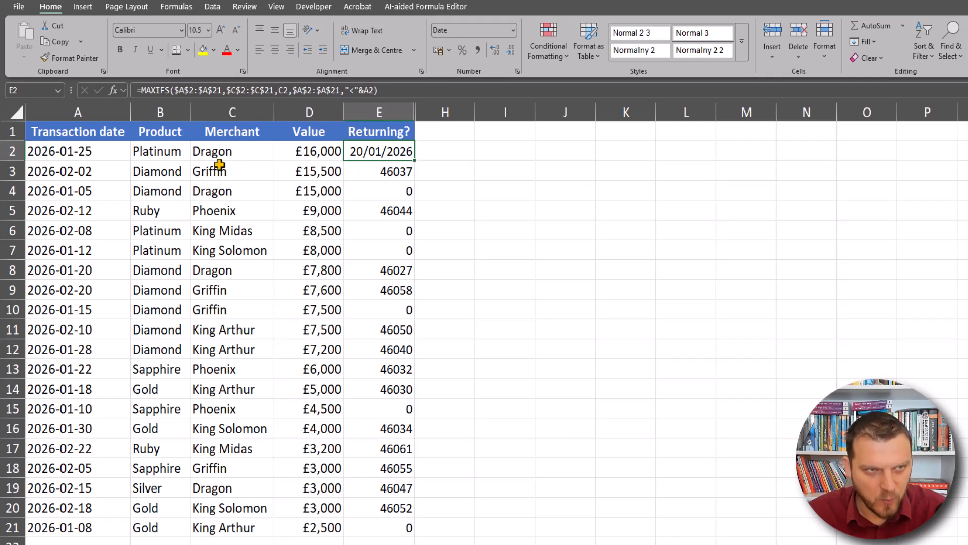
left_click_drag(132, 171, 104, 158)
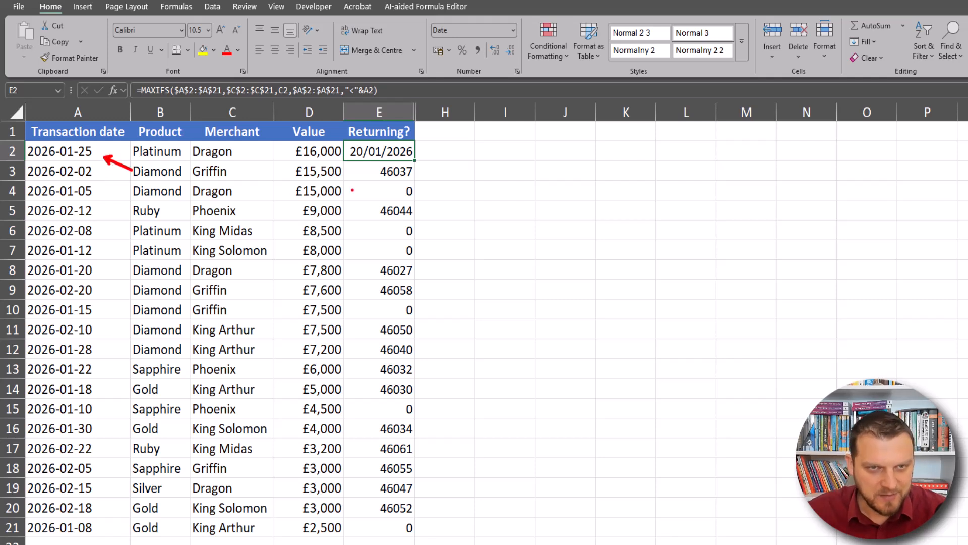
left_click_drag(413, 199, 442, 236)
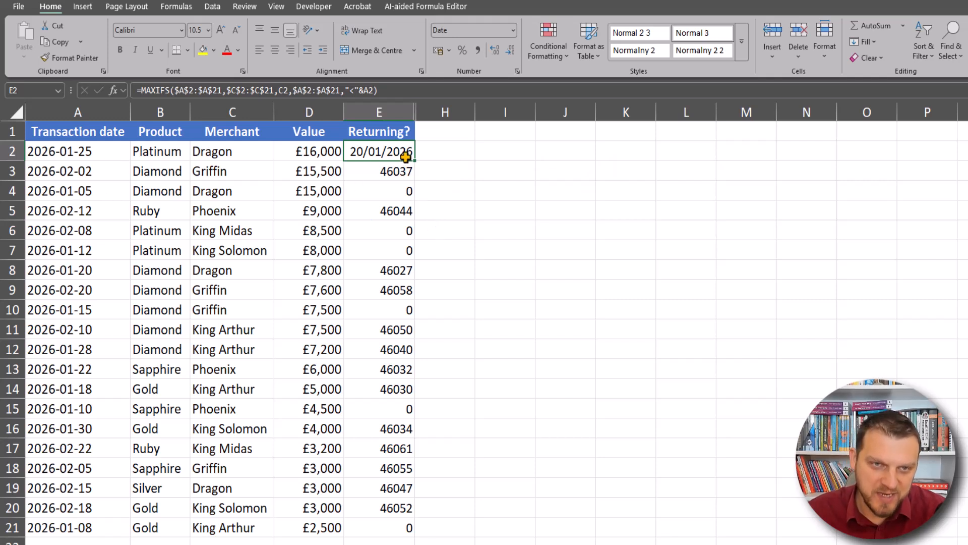
key("ctrl+z")
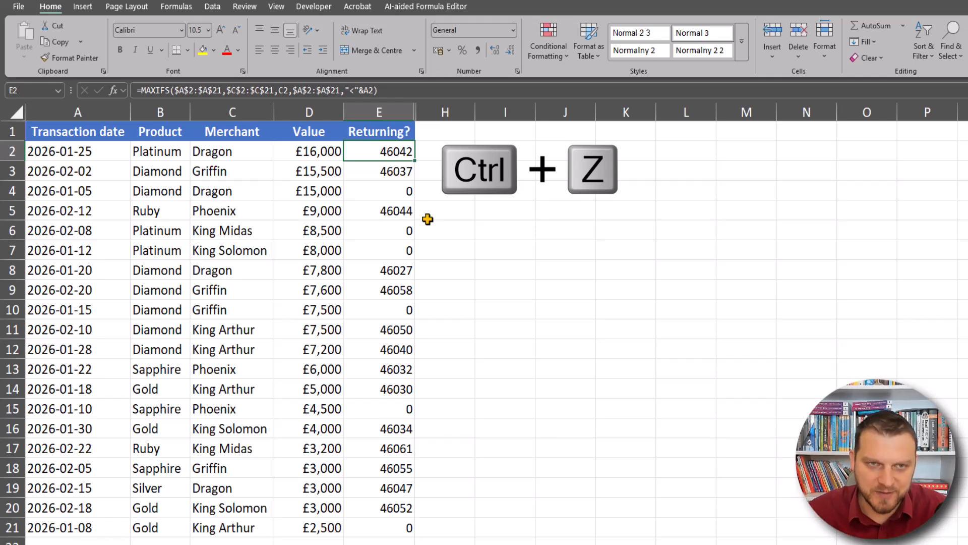
Step: Edit E2's formula to subtract the MAXIFS result from A2, confirm it and fill it down column E
key("F2")
left_click(352, 151)
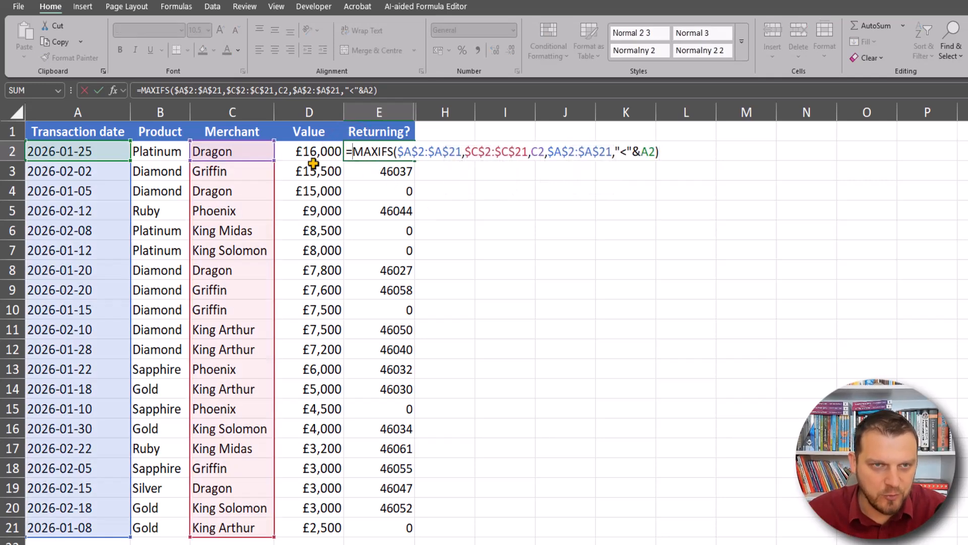
left_click(56, 152)
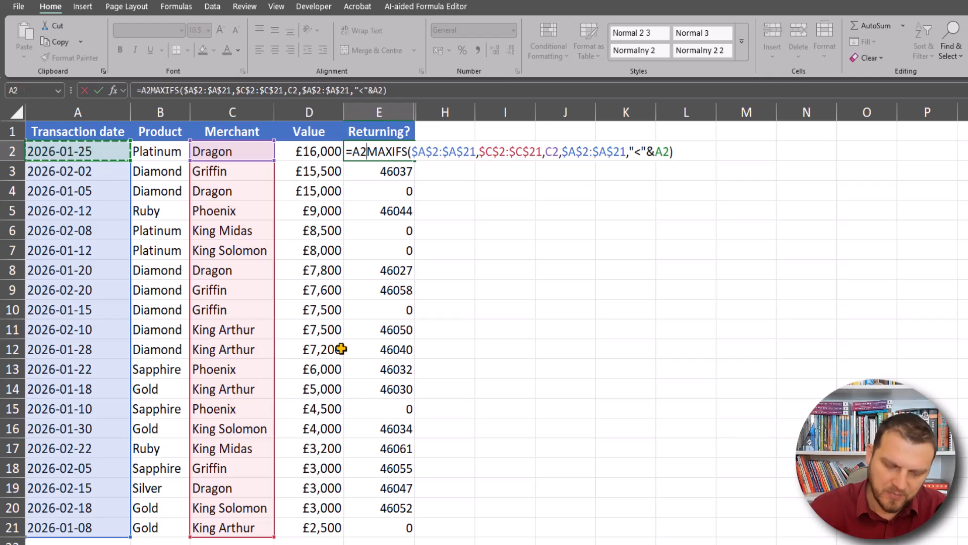
type("-")
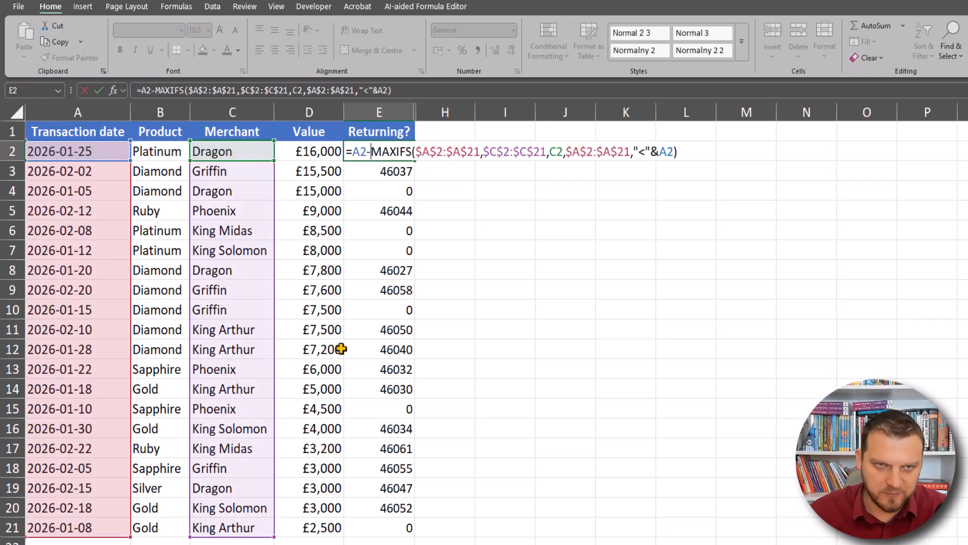
key("ctrl+Return")
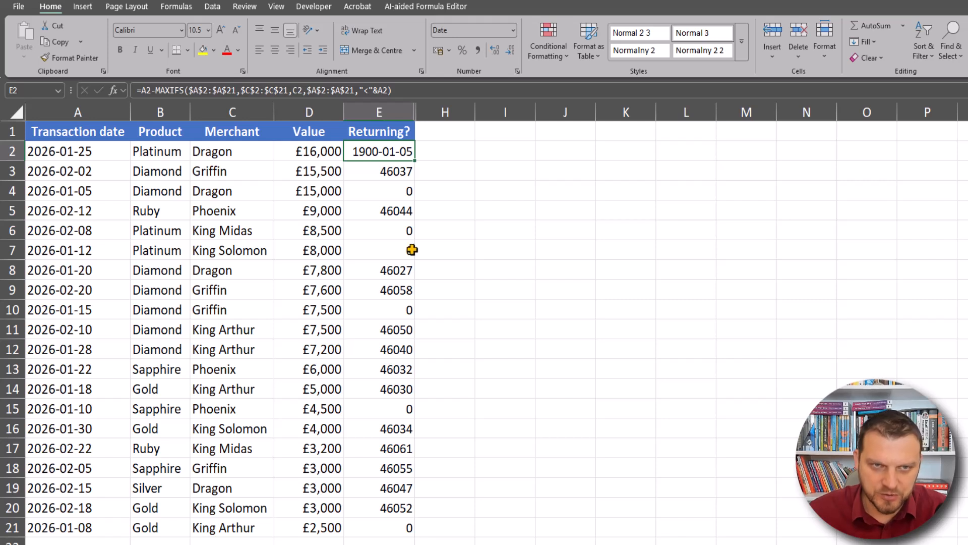
double_click(414, 161)
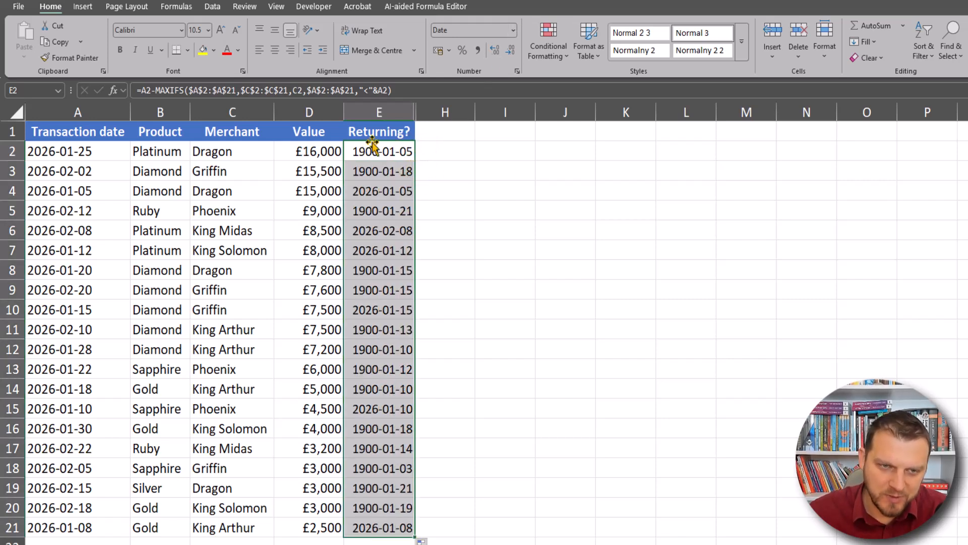
Step: Set the number format of the Returning? results to General and check the day differences in E3 and E4
left_click(513, 31)
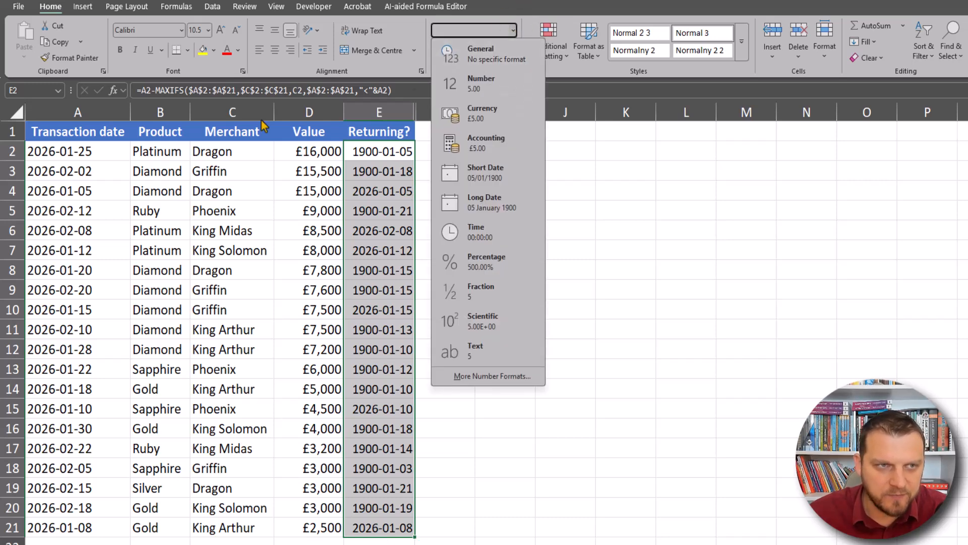
left_click(488, 59)
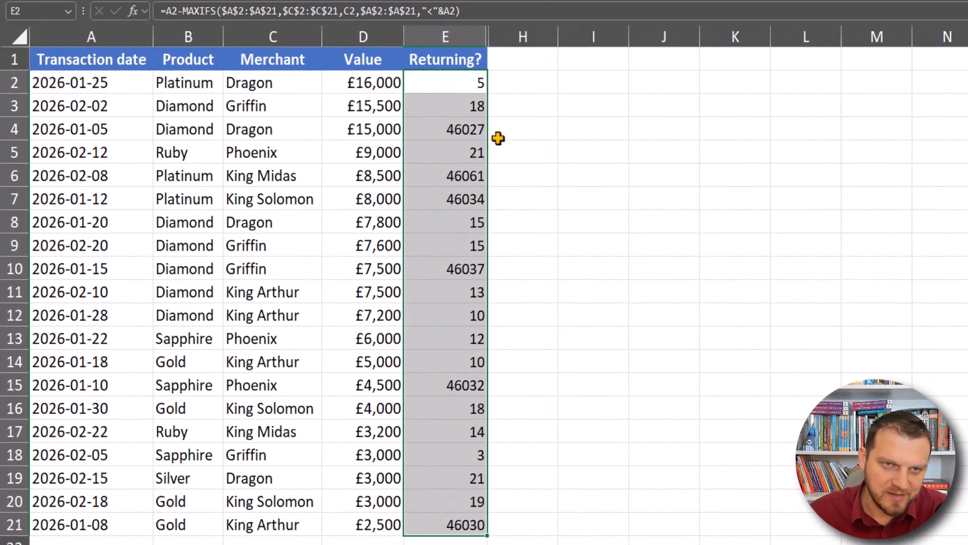
left_click(473, 104)
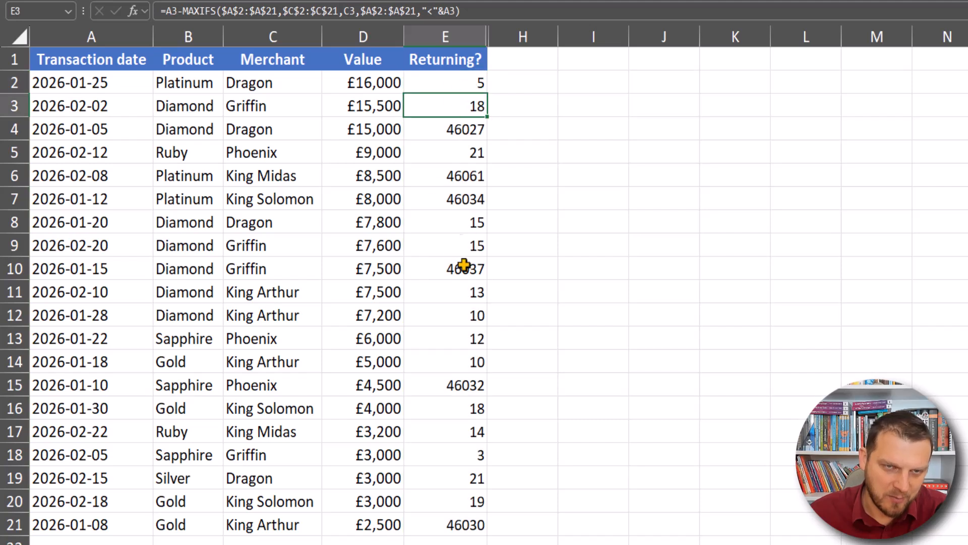
left_click(460, 130)
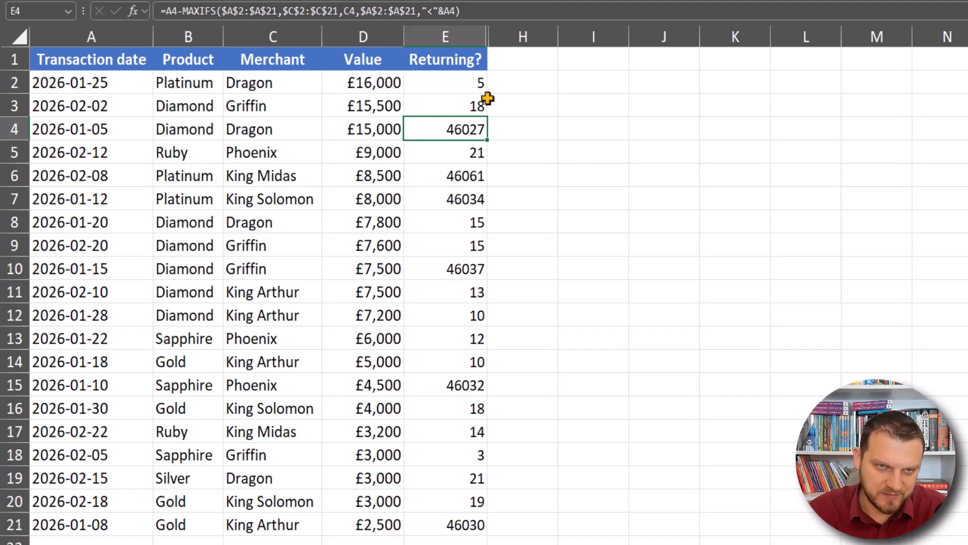
Step: Append <15 to E2's formula to test for a gap under 15 days, confirm it and fill it down column E
double_click(448, 81)
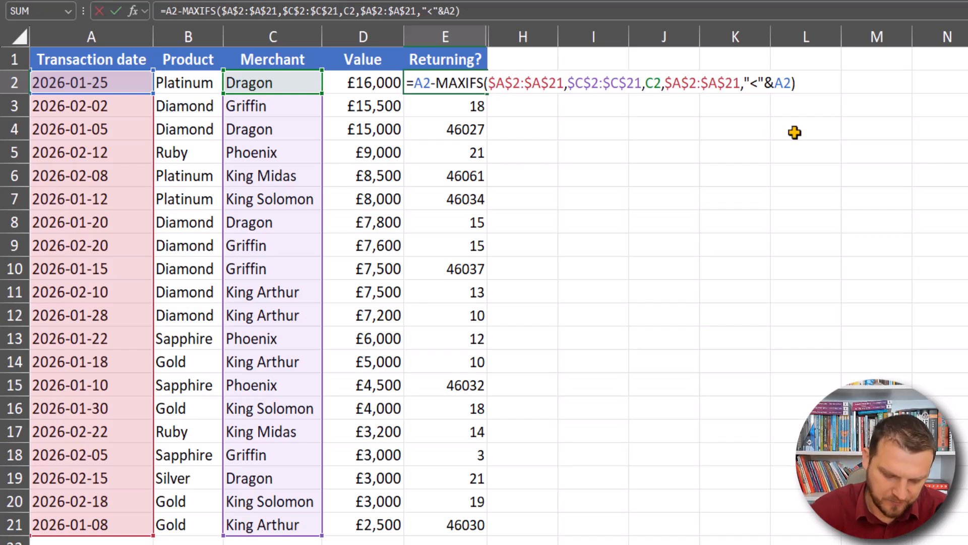
type("<15")
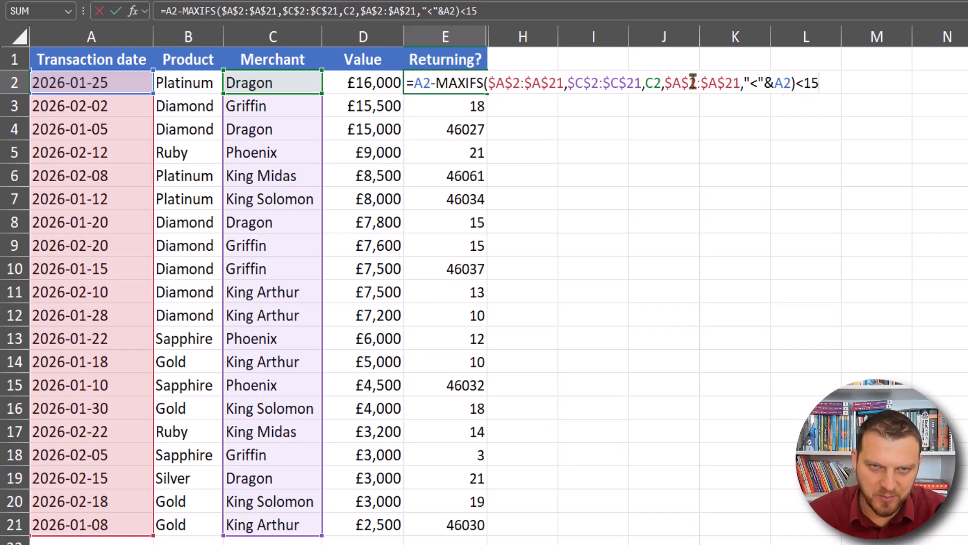
left_click_drag(413, 84, 505, 84)
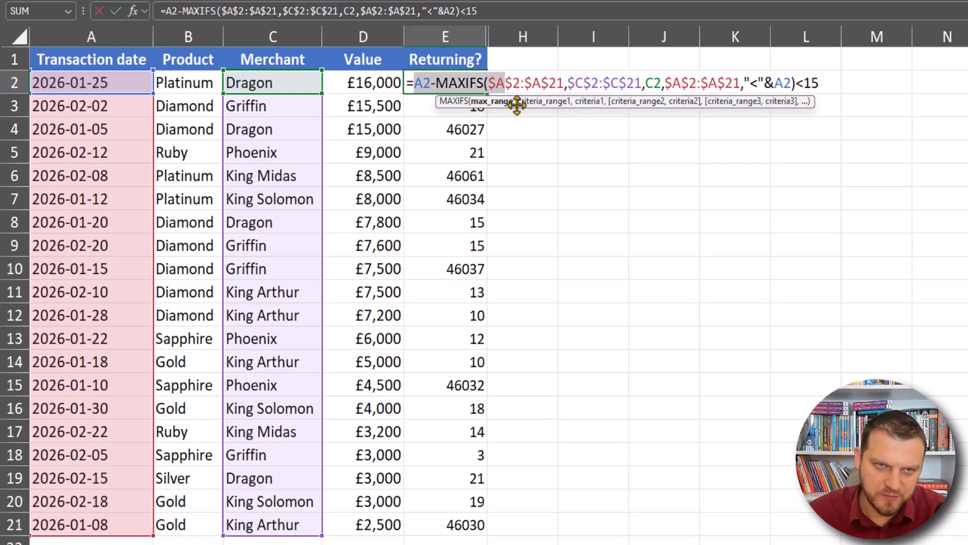
left_click_drag(797, 83, 820, 84)
key("ctrl+Return")
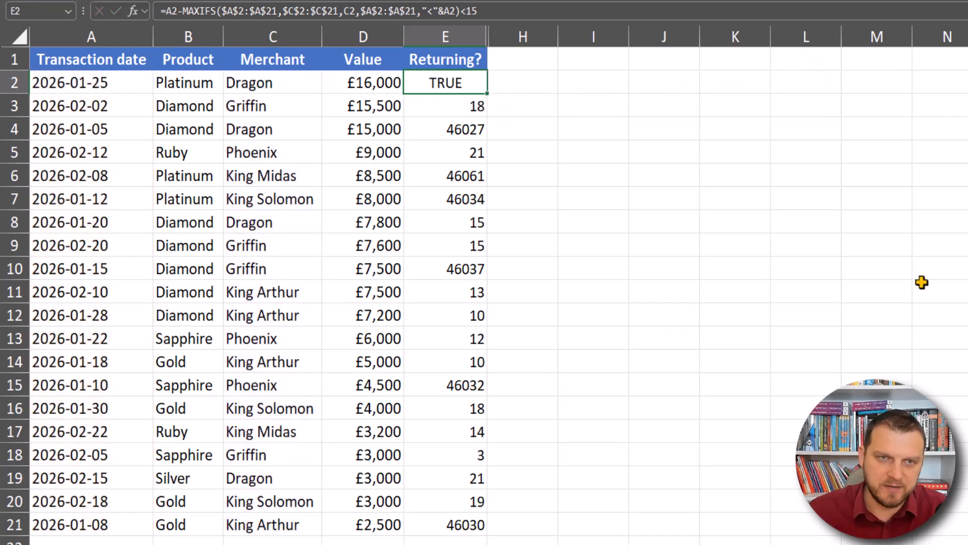
double_click(487, 96)
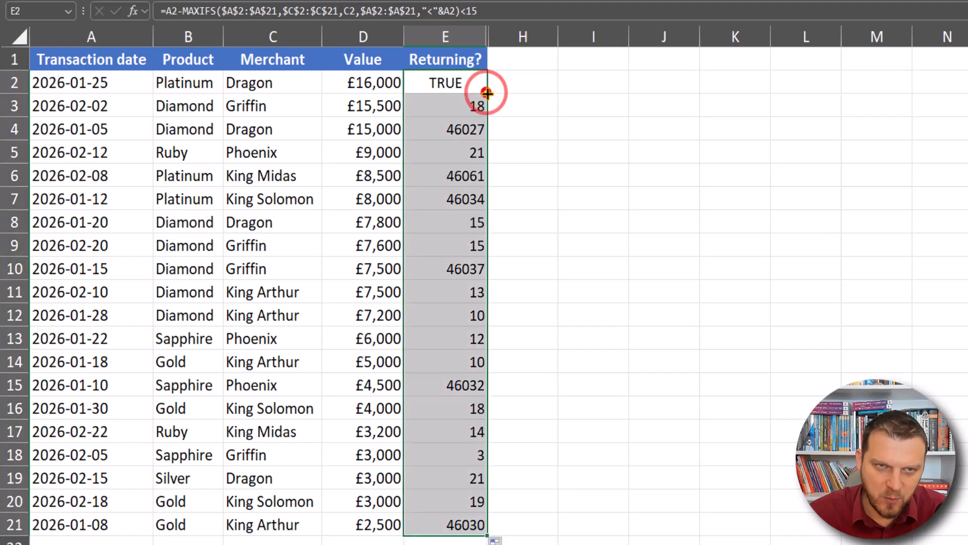
Step: Wrap E2's formula in IF so it returns "Yes" when the test is true and "No" otherwise, and confirm it
left_click(478, 128)
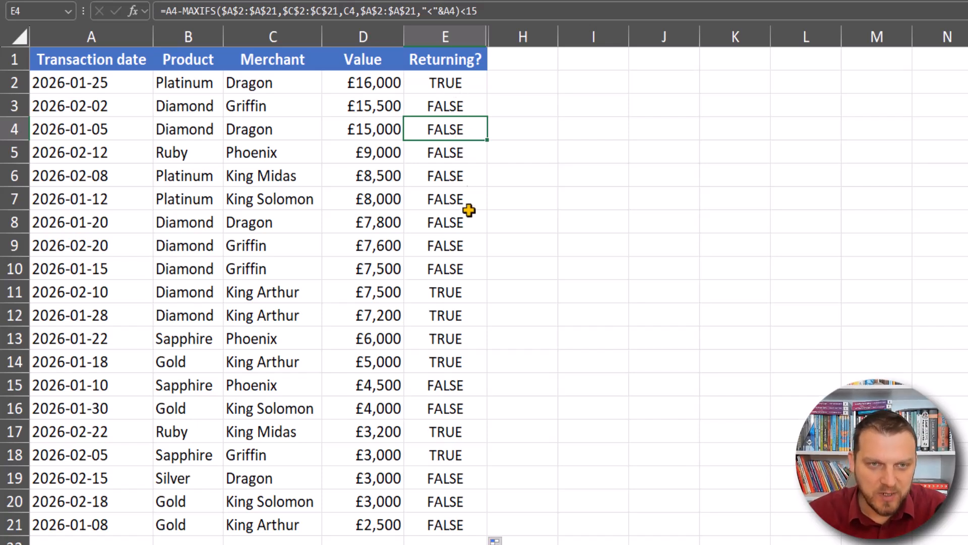
left_click(452, 82)
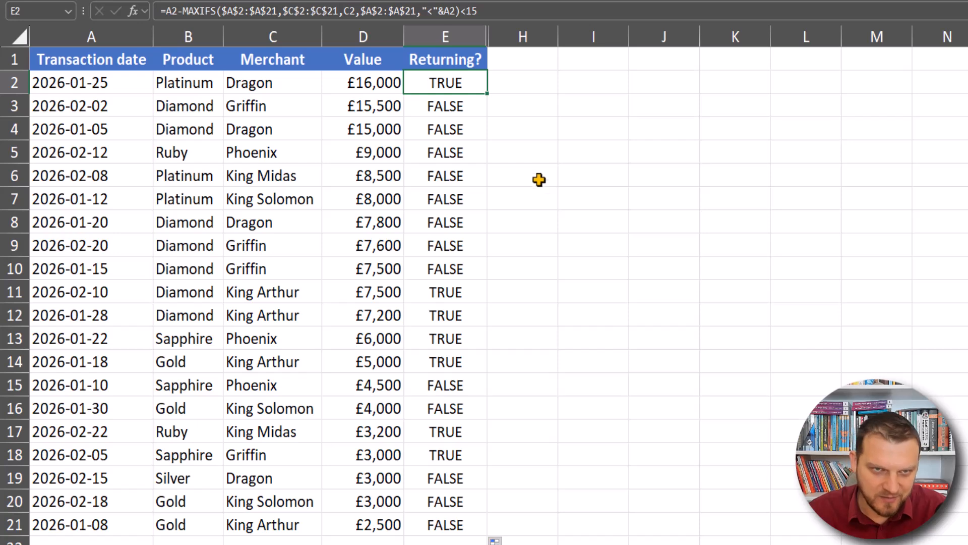
key("F2")
key("Home")
key("Right")
type("IF(")
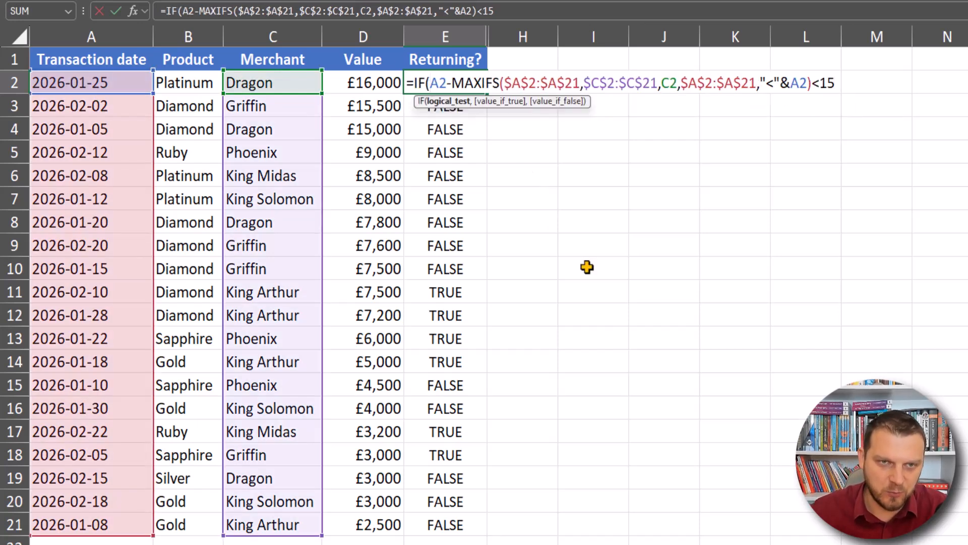
left_click(447, 102)
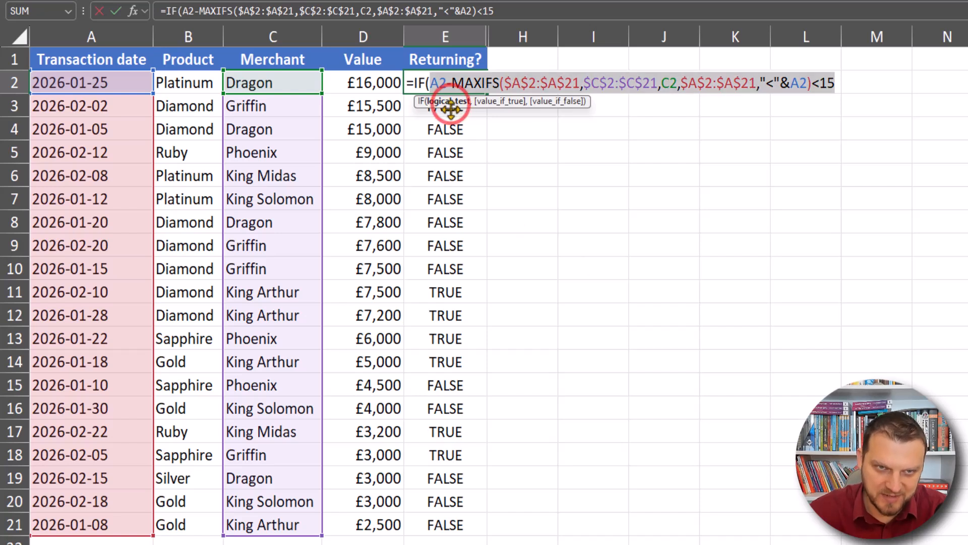
key("End")
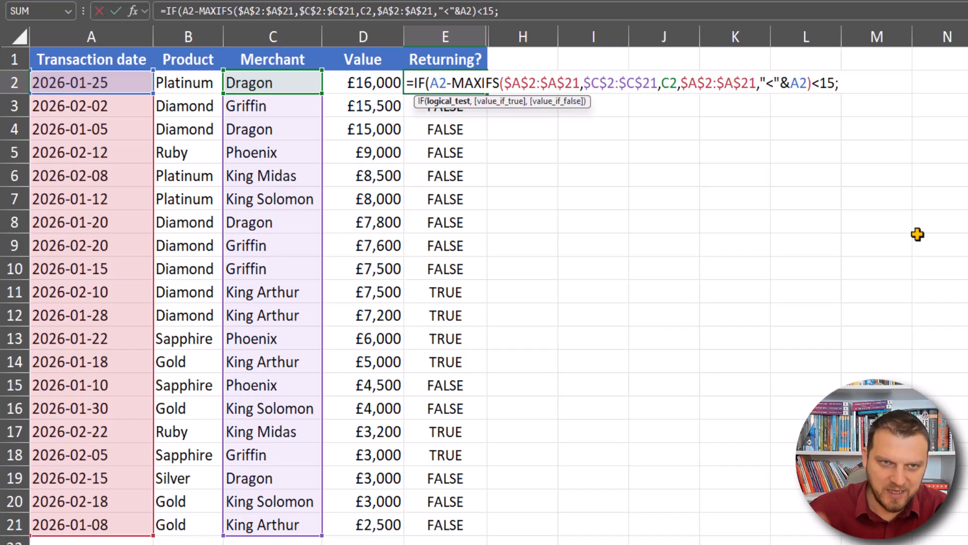
key("BackSpace")
type(",\"Yes\",\"No")
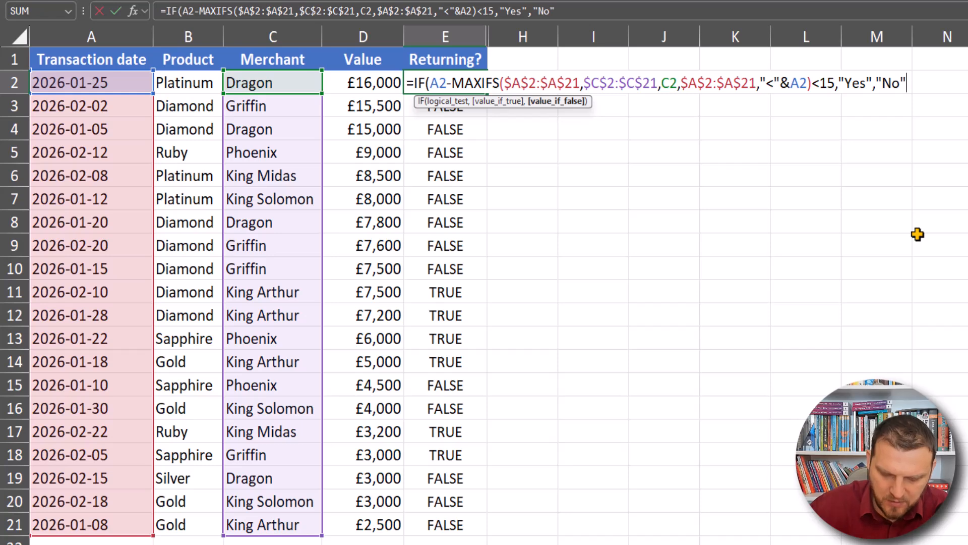
key("ctrl+Return")
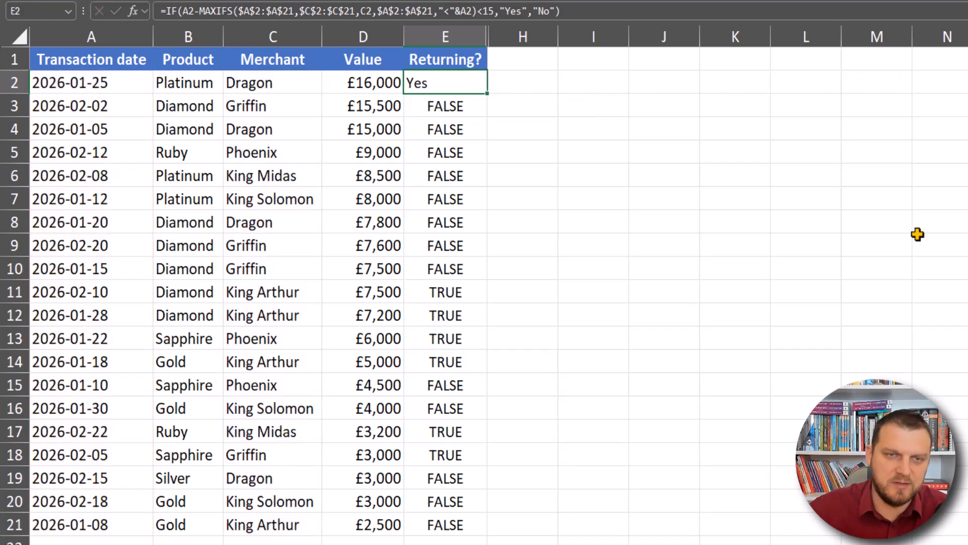
Step: Fill E2's IF formula down column E and review the final formula in E2
double_click(487, 90)
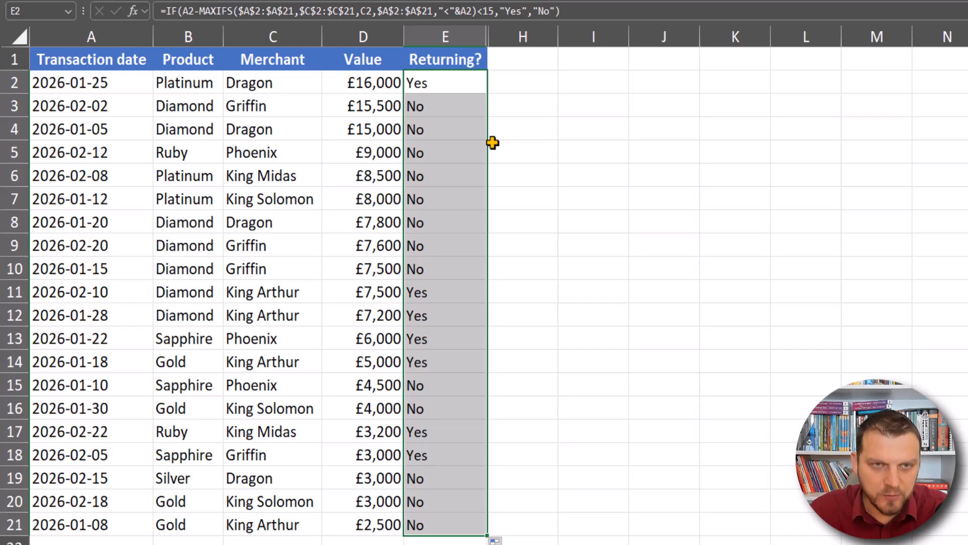
double_click(465, 85)
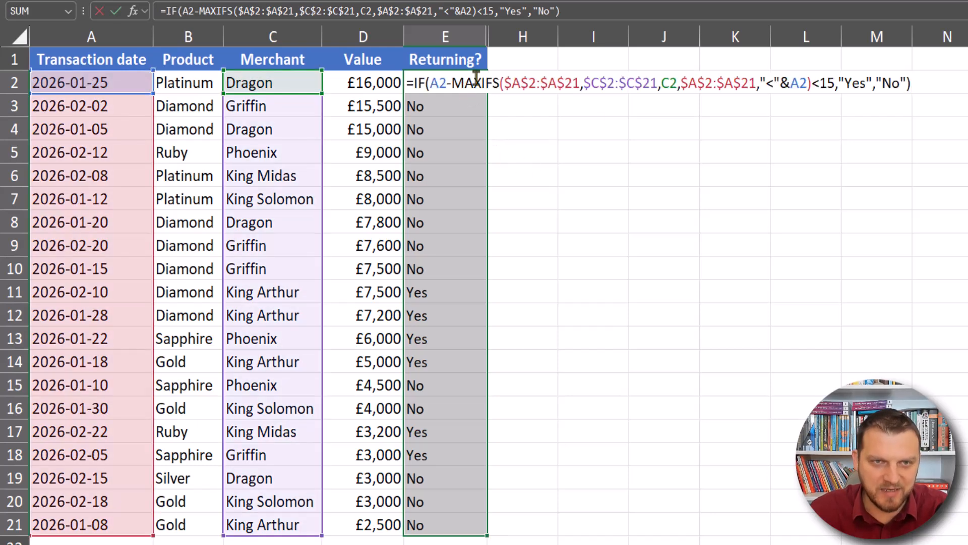
key("Escape")
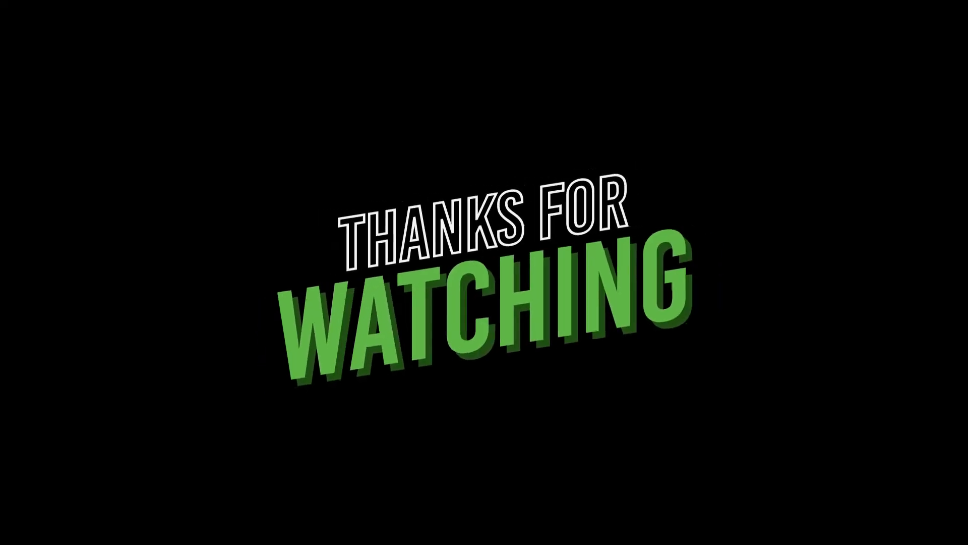